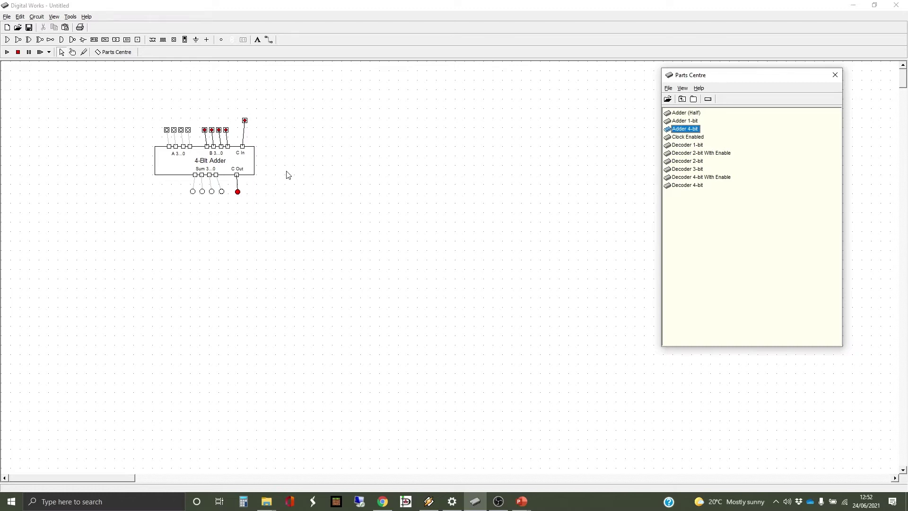
# Move the carry-in switch further right and raise the four B switches higher above the adder
pyautogui.moveTo(238, 106); pyautogui.dragTo(271, 130)
pyautogui.click(246, 106)
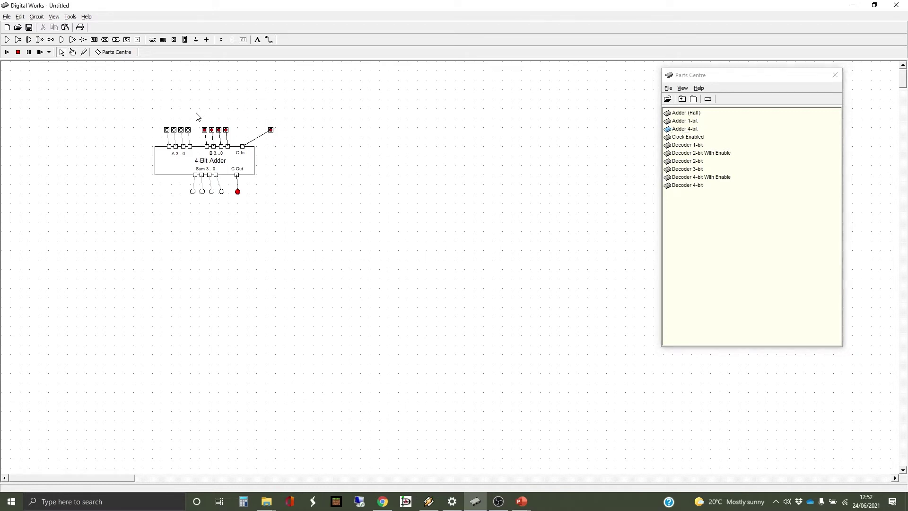
pyautogui.moveTo(195, 113); pyautogui.dragTo(243, 138)
pyautogui.moveTo(227, 132); pyautogui.dragTo(230, 96)
pyautogui.click(259, 98)
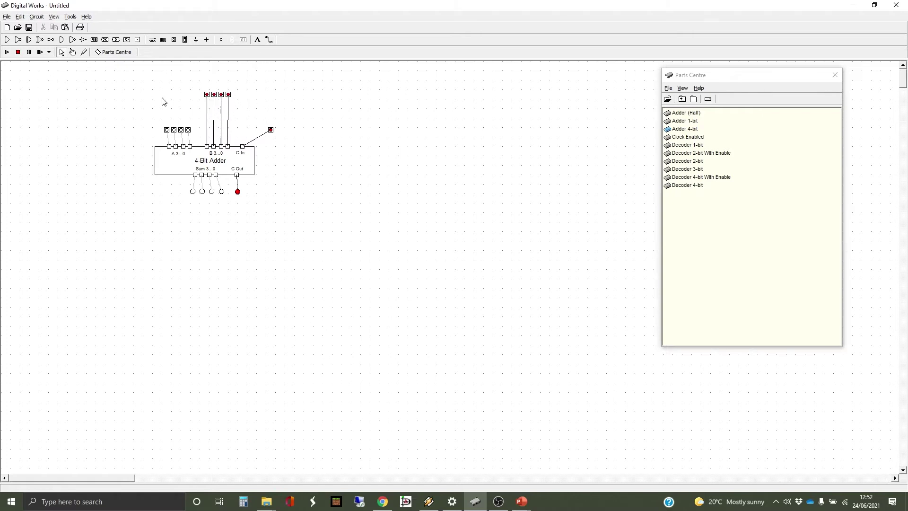
# Delete all four wires from the B switches to the adder, confirming each deletion
pyautogui.click(229, 116)
pyautogui.press('Delete')
pyautogui.click(425, 276)
pyautogui.click(221, 122)
pyautogui.press('Delete')
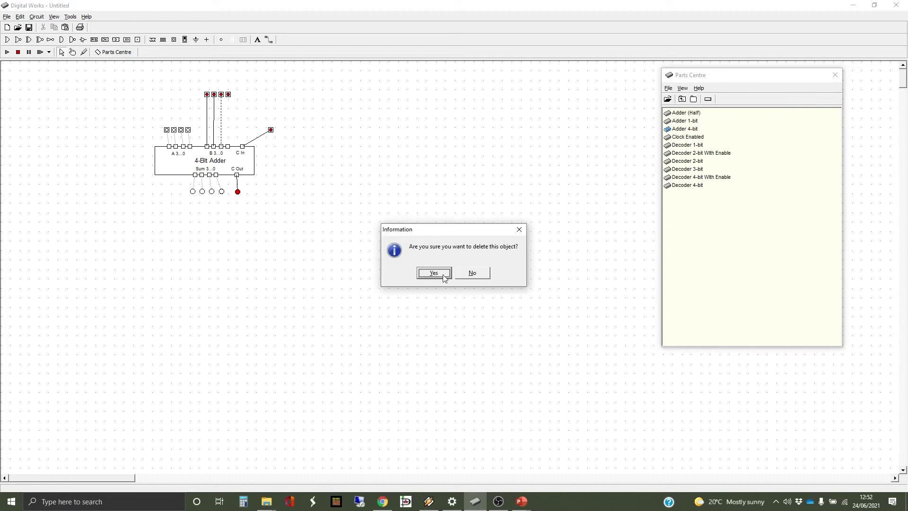
pyautogui.click(432, 277)
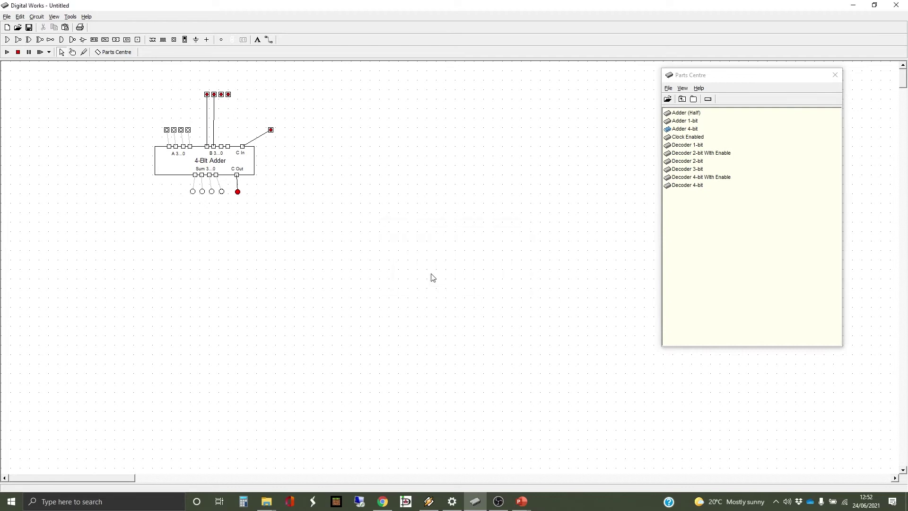
pyautogui.click(213, 122)
pyautogui.press('Delete')
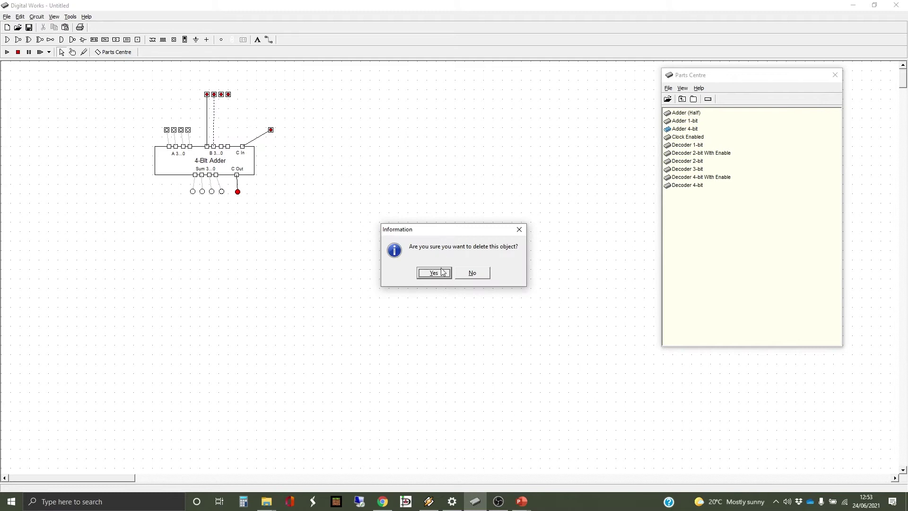
pyautogui.click(434, 273)
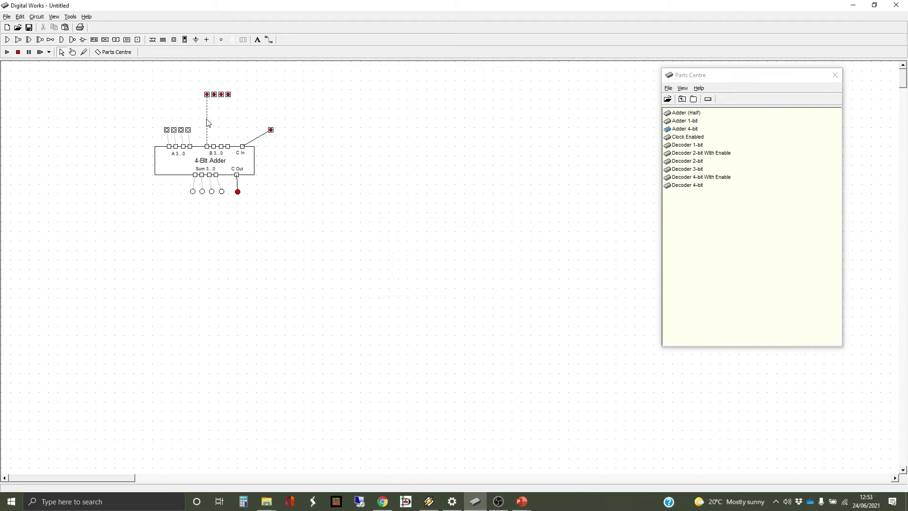
pyautogui.press('Delete')
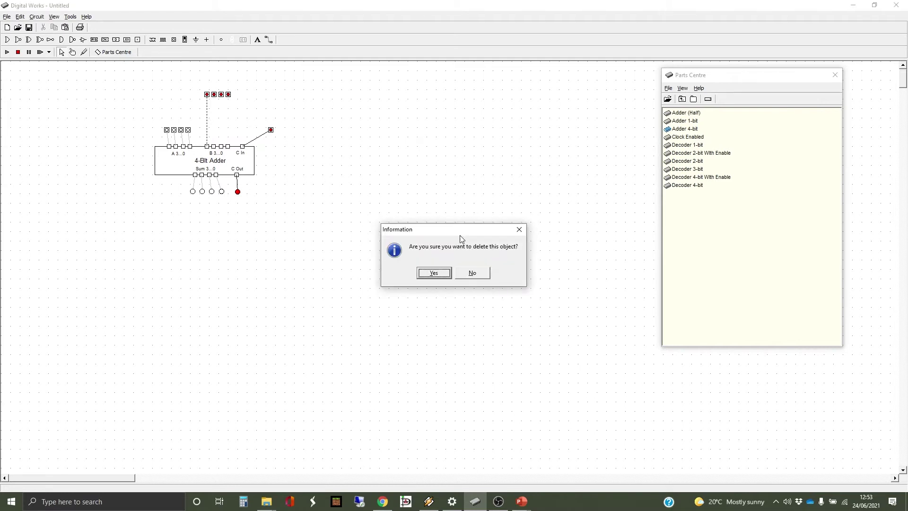
pyautogui.click(436, 274)
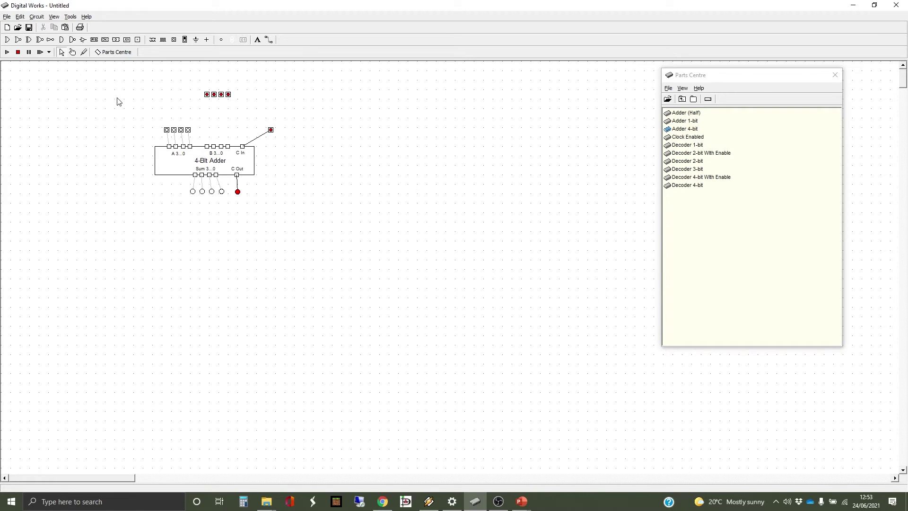
# Place a NOT gate above the adder, rotate it to point down, and paste copies in a row beside it
pyautogui.click(50, 39)
pyautogui.click(211, 116)
pyautogui.moveTo(224, 121); pyautogui.dragTo(208, 122)
pyautogui.hotkey('ctrl', 'v')
pyautogui.moveTo(227, 126)
pyautogui.mouseDown()
pyautogui.moveTo(222, 117)
pyautogui.moveTo(237, 145)
pyautogui.moveTo(237, 119)
pyautogui.mouseUp()
pyautogui.hotkey('ctrl', 'v')
pyautogui.hotkey('ctrl', 'v')
pyautogui.click(269, 40)
# Wire each of the four B switches to the input of its own NOT gate
pyautogui.moveTo(208, 94); pyautogui.dragTo(207, 108)
pyautogui.click(216, 110)
pyautogui.click(221, 94)
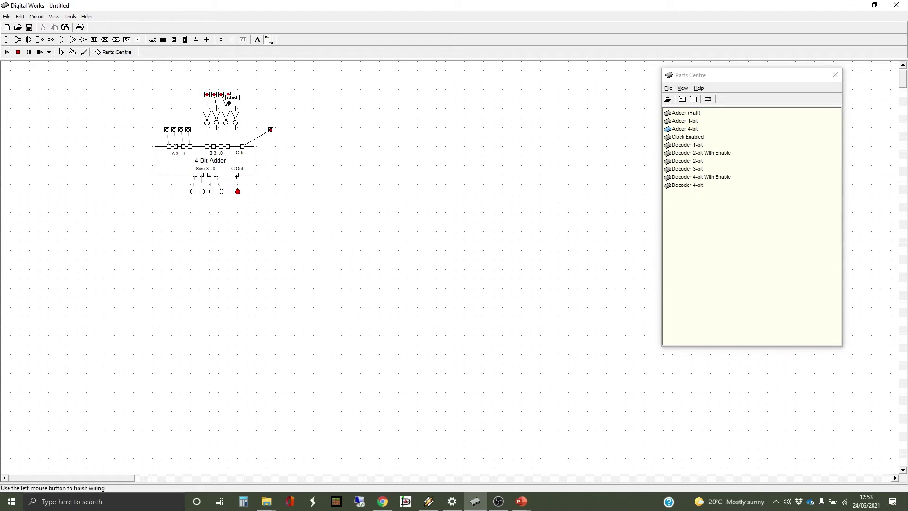
pyautogui.click(227, 107)
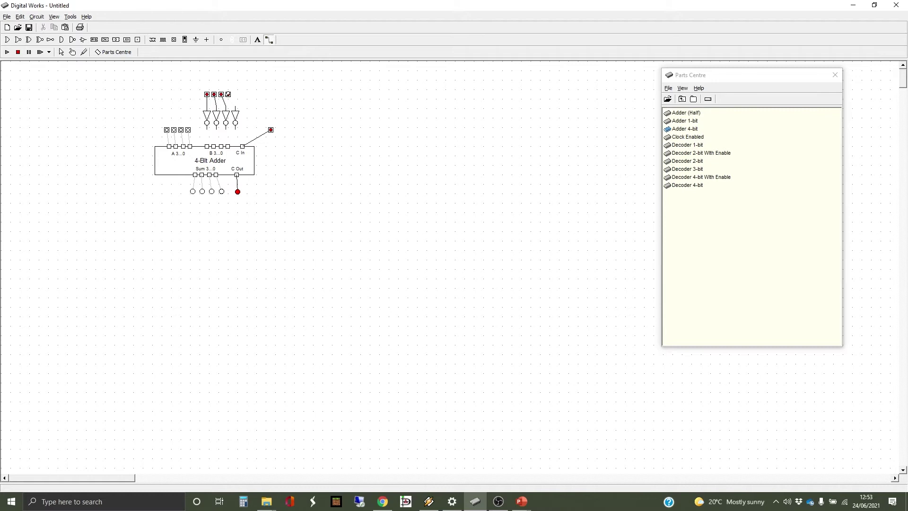
pyautogui.click(229, 94)
pyautogui.click(236, 105)
# Wire each NOT gate's output to the matching B input pin of the adder
pyautogui.click(207, 123)
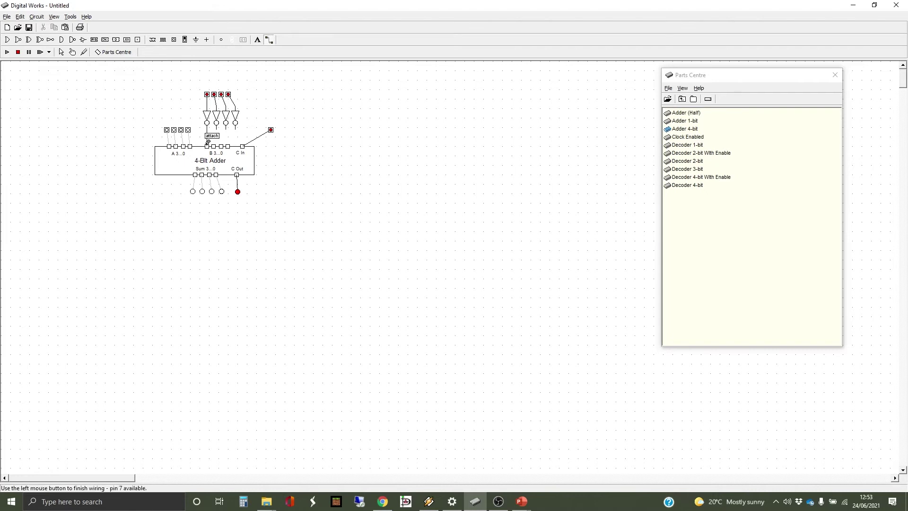
pyautogui.click(207, 143)
pyautogui.click(216, 123)
pyautogui.click(216, 143)
pyautogui.click(225, 123)
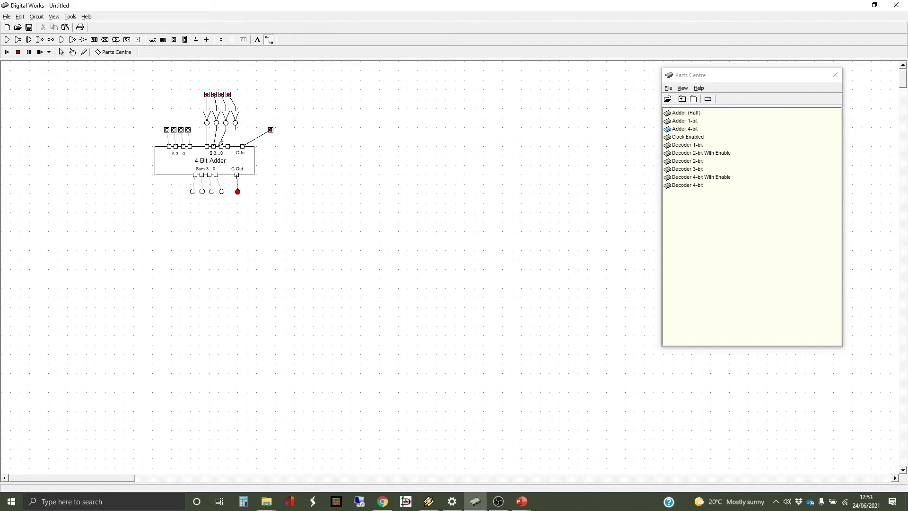
pyautogui.click(221, 144)
pyautogui.click(235, 123)
pyautogui.click(229, 142)
# With the interact tool, turn off the first, second and fourth B input switches
pyautogui.click(72, 52)
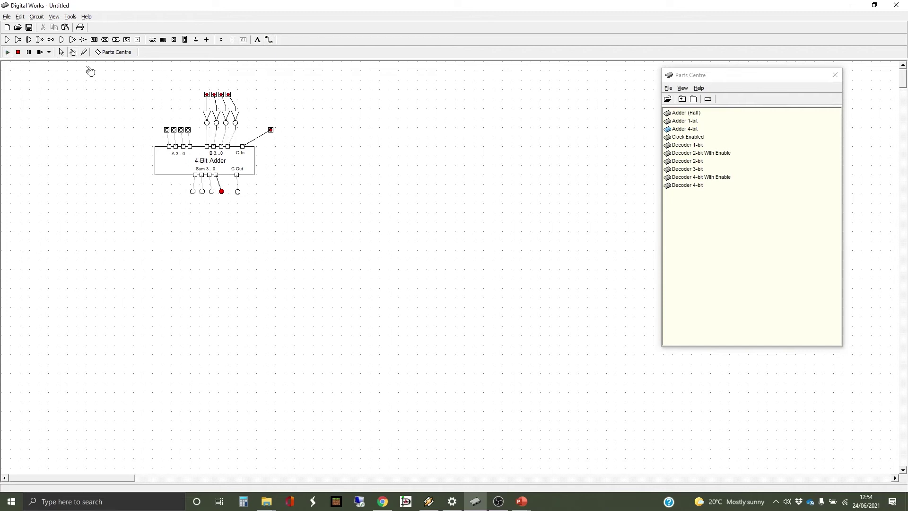
pyautogui.click(206, 94)
pyautogui.click(214, 94)
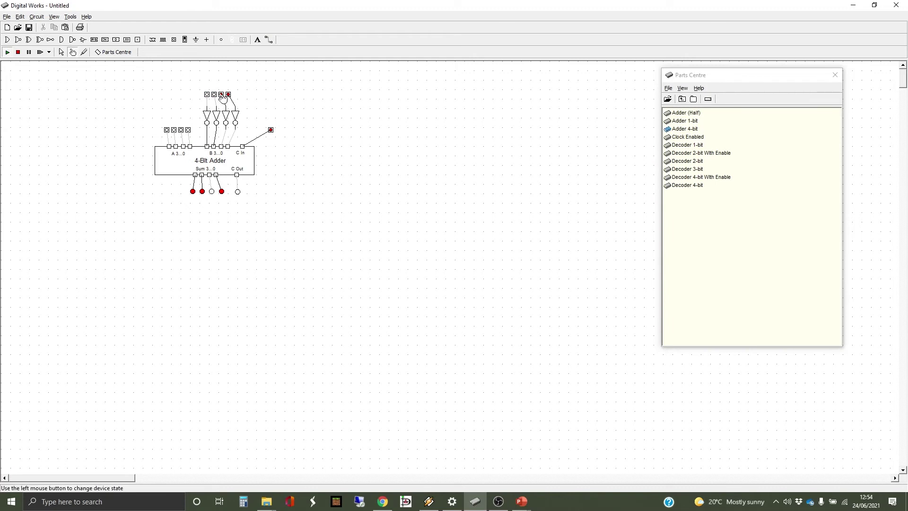
pyautogui.click(228, 96)
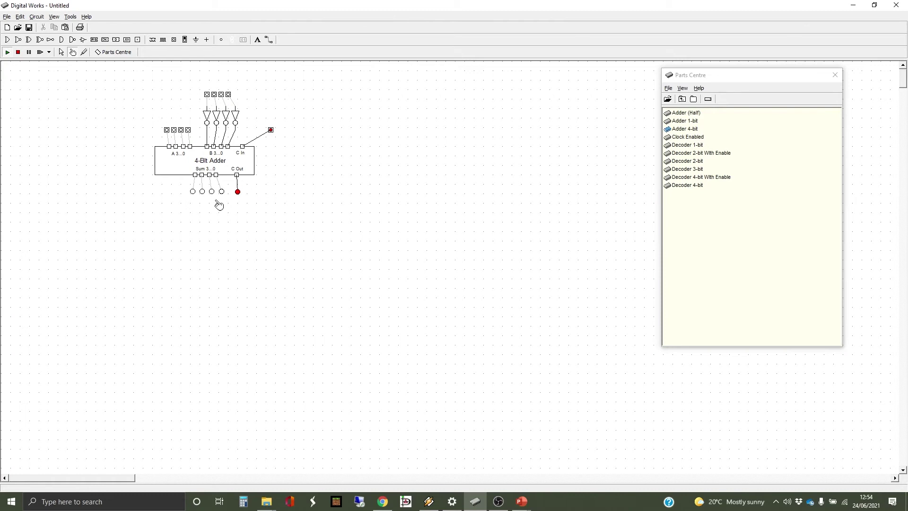
# Turn on the leftmost and third A inputs and the third and fourth B inputs
pyautogui.click(167, 130)
pyautogui.click(182, 130)
pyautogui.click(222, 95)
pyautogui.click(228, 94)
# Test a new combination: leftmost A off, rightmost A on, leftmost B on, rightmost B off
pyautogui.click(168, 132)
pyautogui.click(187, 132)
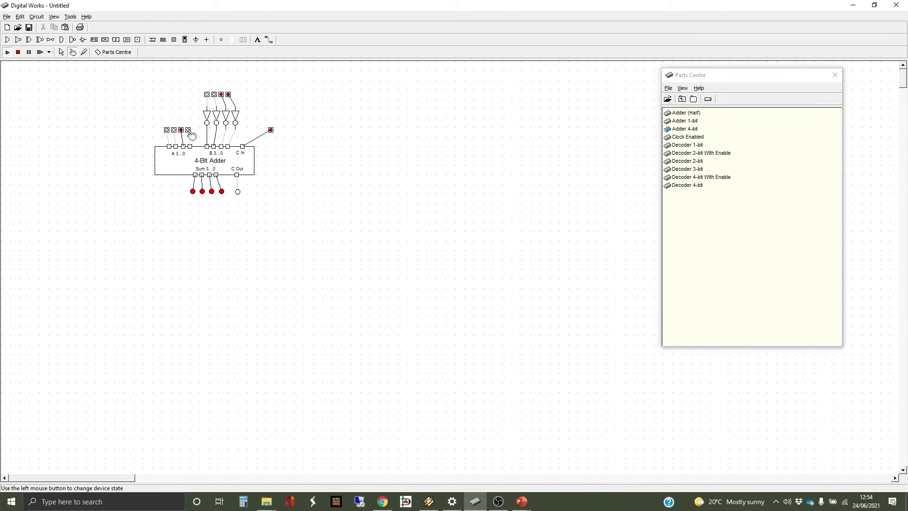
pyautogui.click(209, 96)
pyautogui.click(230, 96)
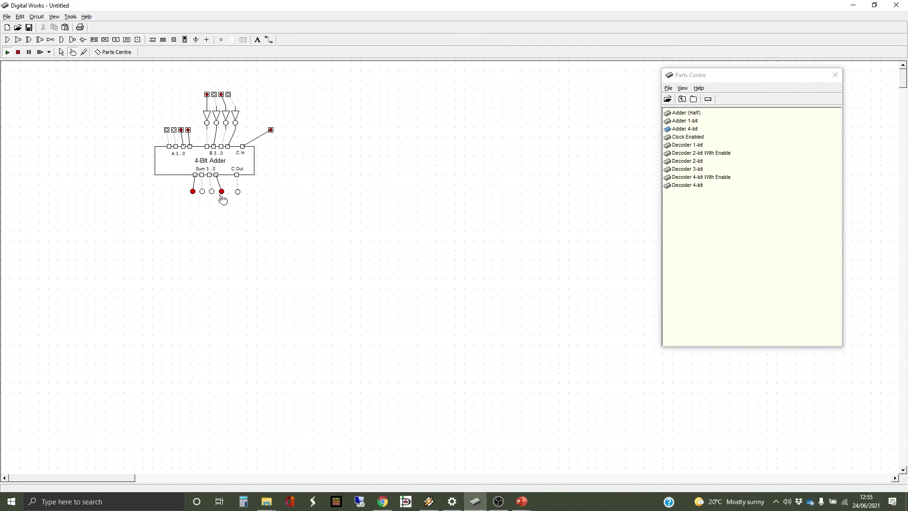
pyautogui.click(167, 130)
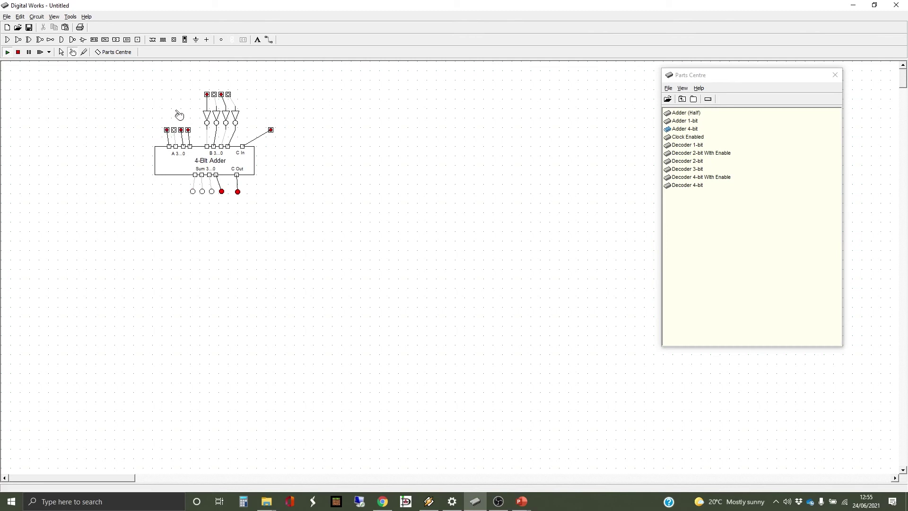